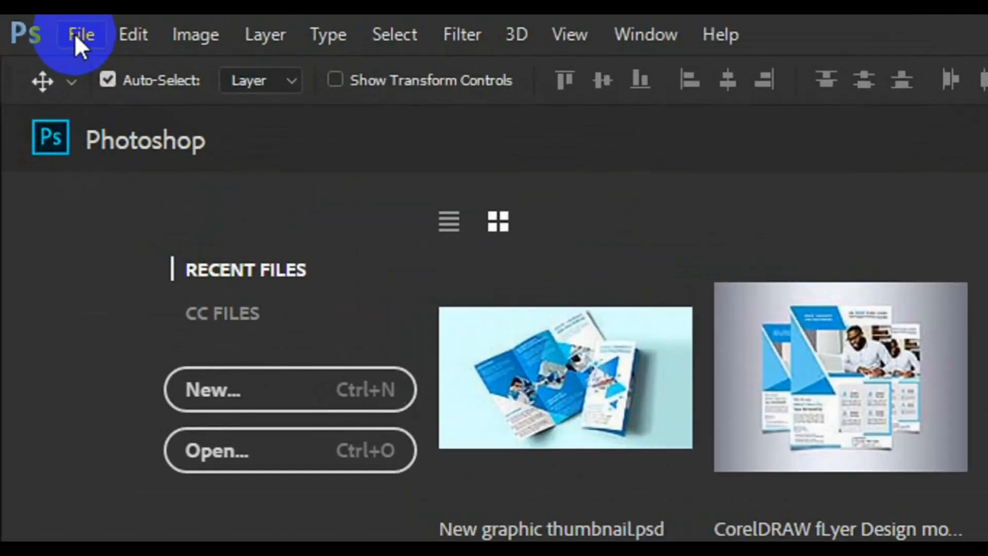
- Start a new document and name it "Business card"
{"action": "left_click", "coordinate": [78, 35]}
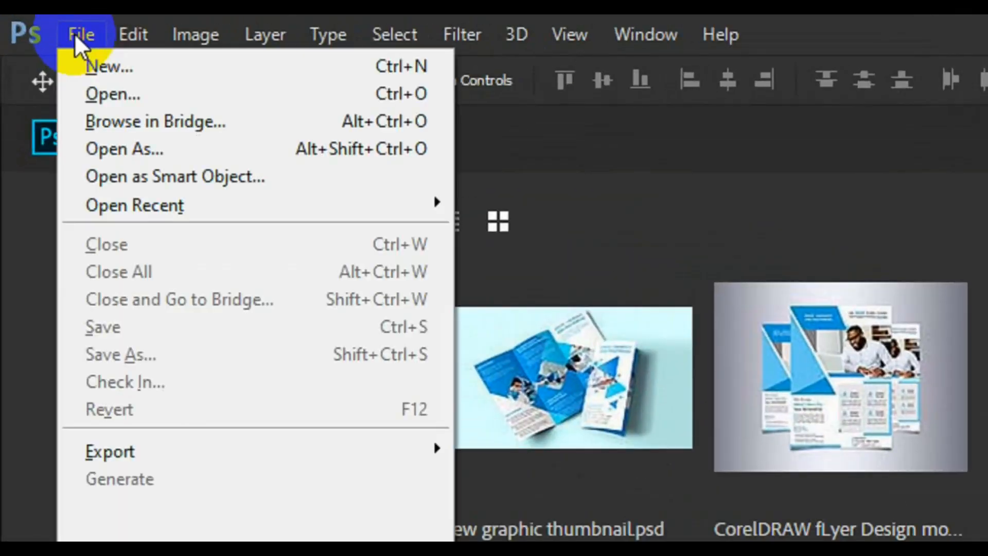
{"action": "left_click", "coordinate": [131, 76]}
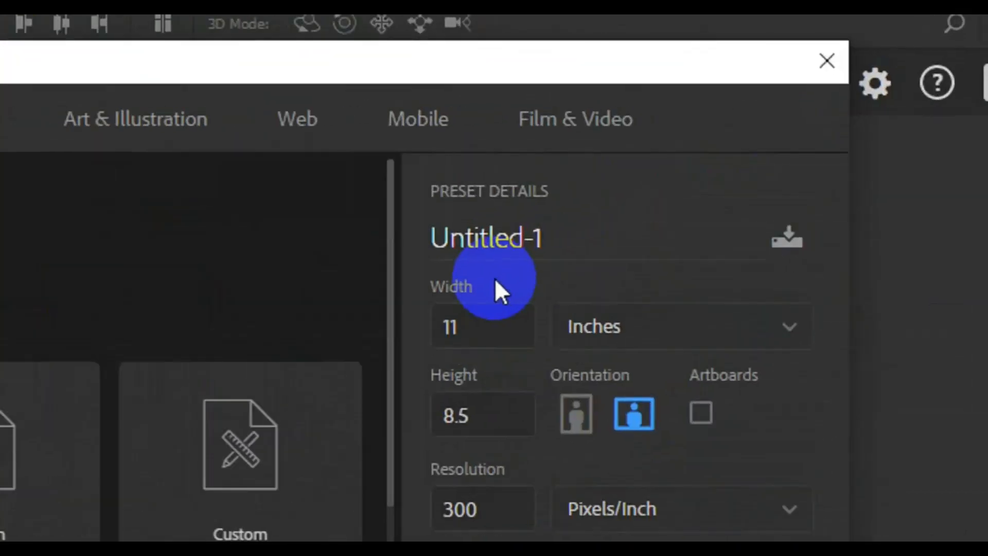
{"action": "left_click", "coordinate": [521, 248]}
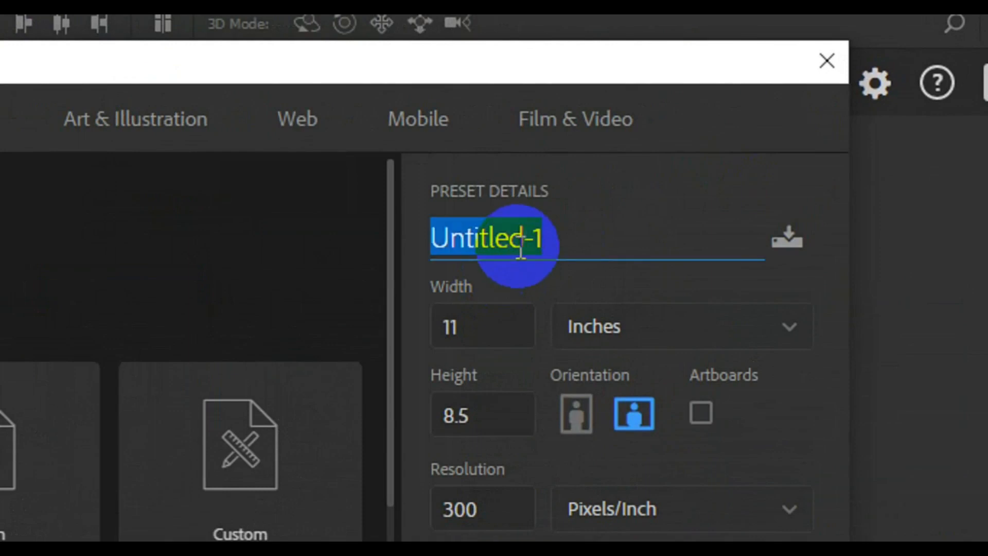
{"action": "type", "text": "BUsi"}
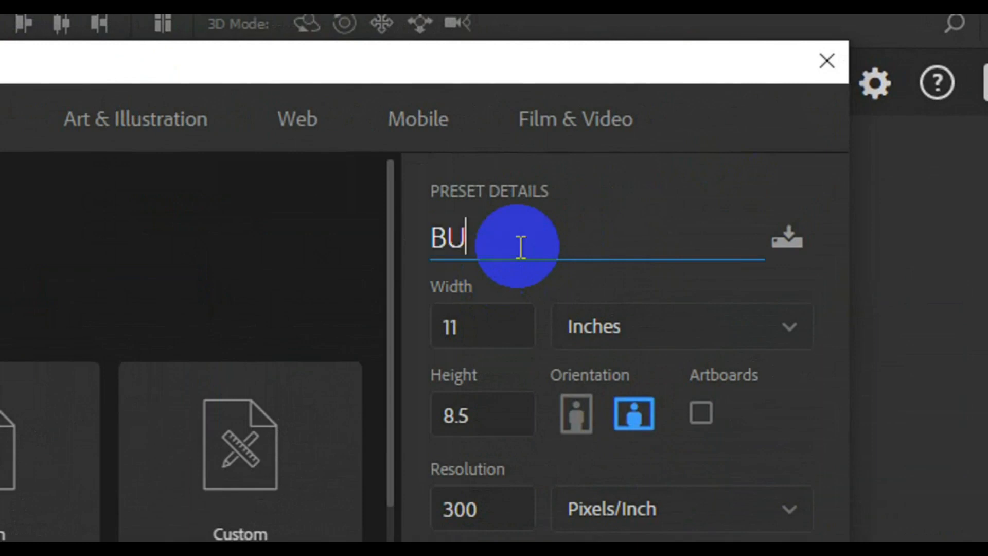
{"action": "key", "text": "BackSpace"}
{"action": "key", "text": "BackSpace"}
{"action": "key", "text": "BackSpace"}
{"action": "type", "text": "usine"}
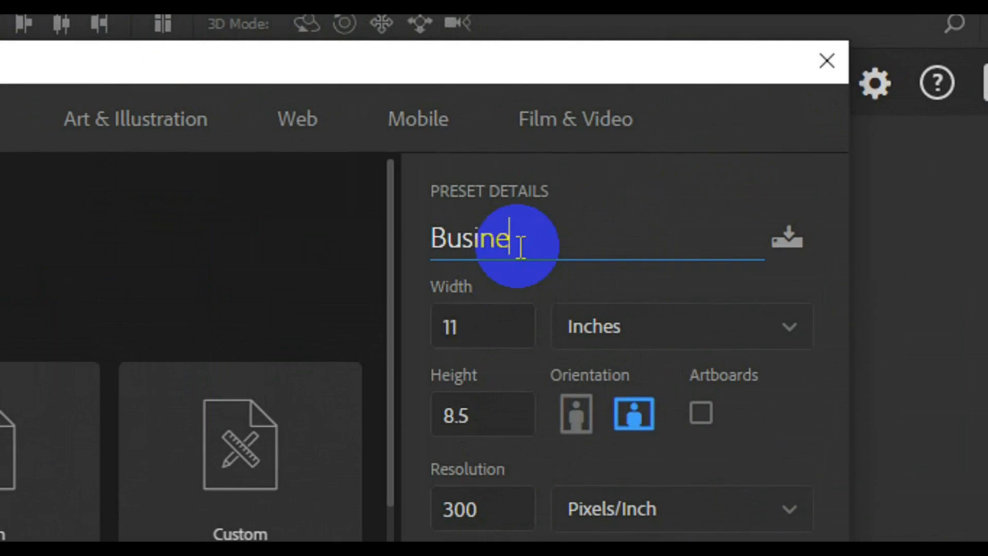
{"action": "type", "text": "ss "}
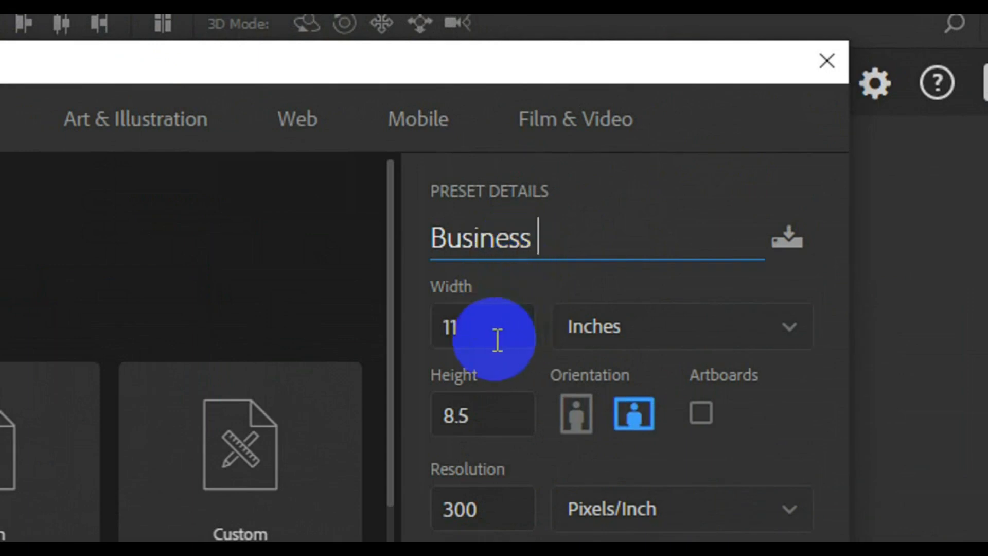
{"action": "type", "text": "card"}
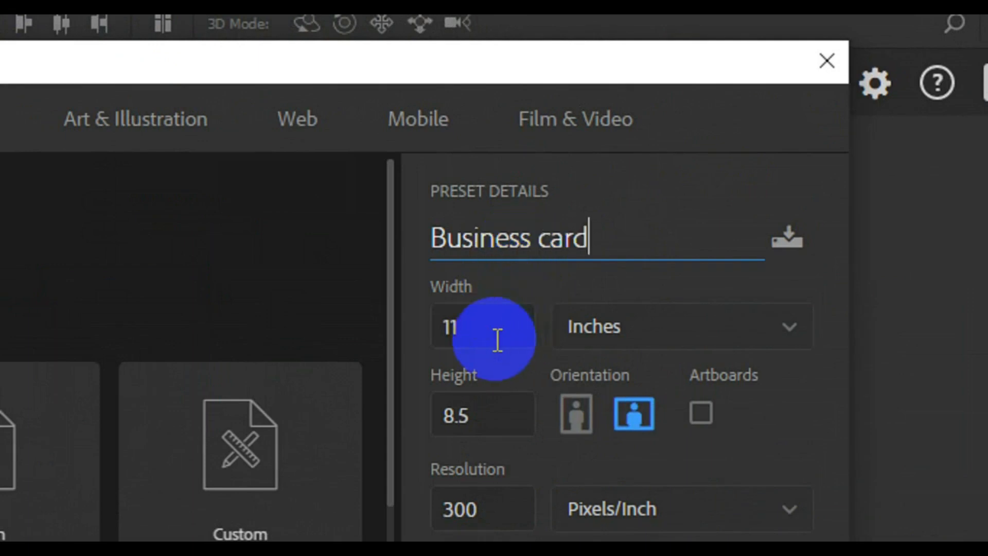
- Set the document size to 3.25 by 1.75 inches at 300 pixels/inch and create the document
{"action": "left_click", "coordinate": [497, 340]}
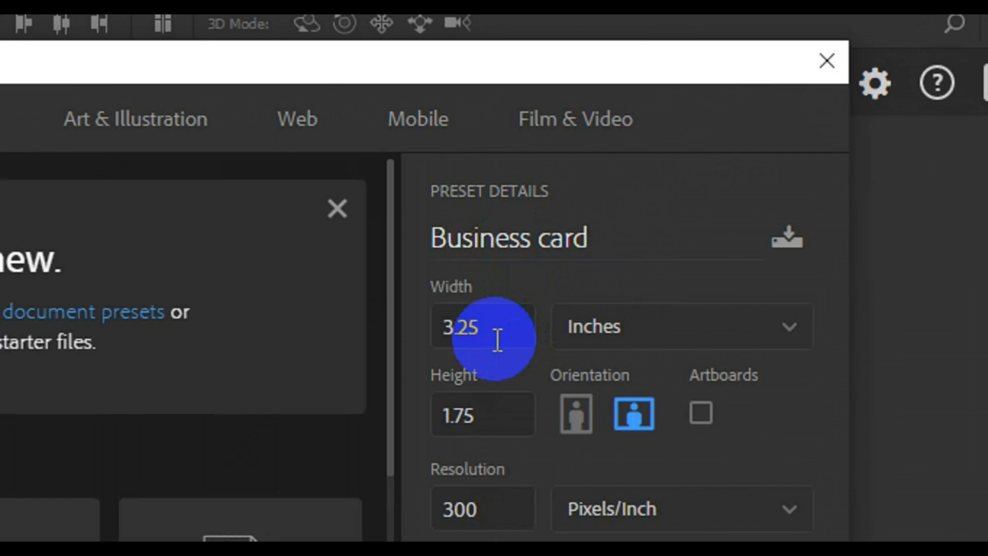
{"action": "left_click", "coordinate": [490, 326]}
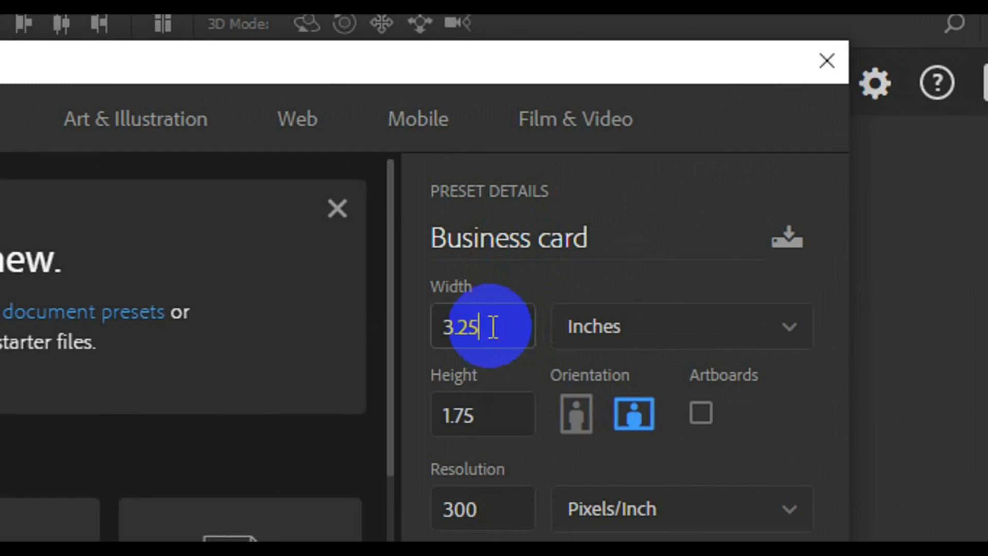
{"action": "double_click", "coordinate": [492, 327]}
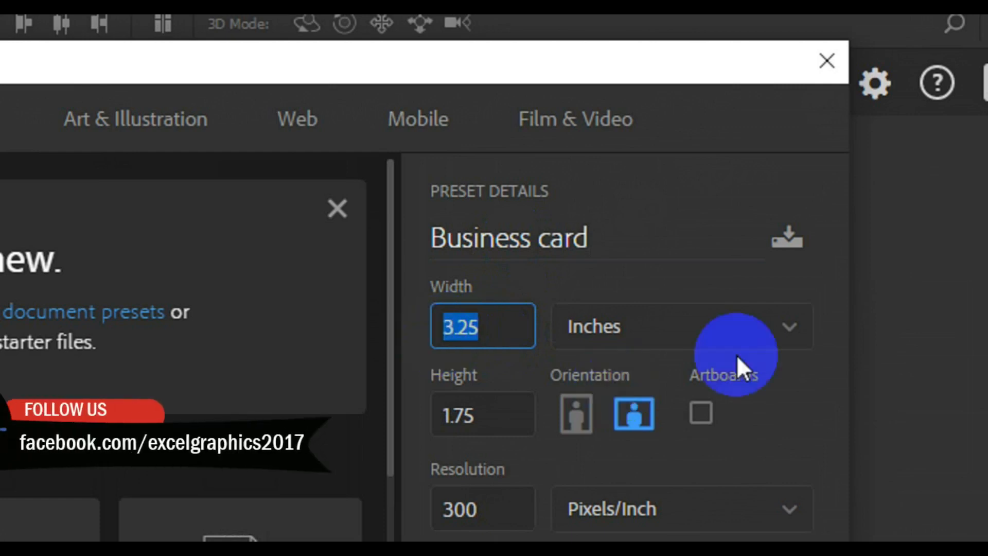
{"action": "left_click", "coordinate": [767, 352]}
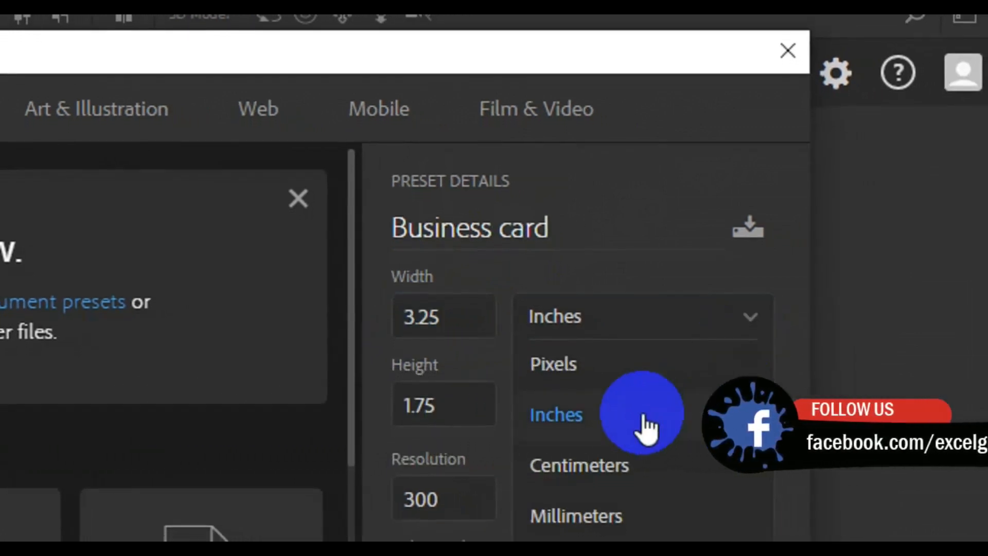
{"action": "left_click", "coordinate": [446, 400]}
{"action": "left_click_drag", "start_coordinate": [445, 400], "coordinate": [386, 405]}
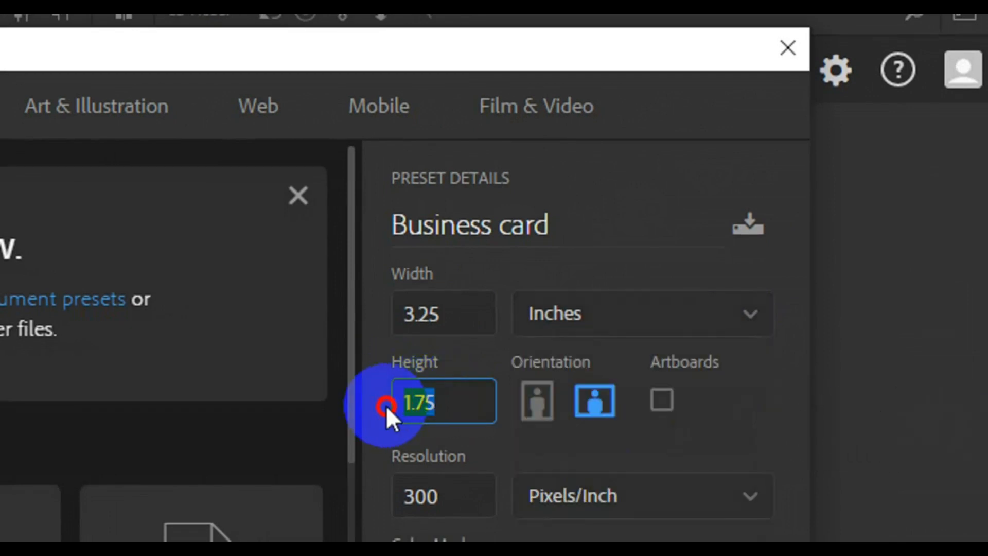
{"action": "left_click_drag", "start_coordinate": [462, 499], "coordinate": [422, 500]}
{"action": "left_click_drag", "start_coordinate": [422, 409], "coordinate": [391, 415]}
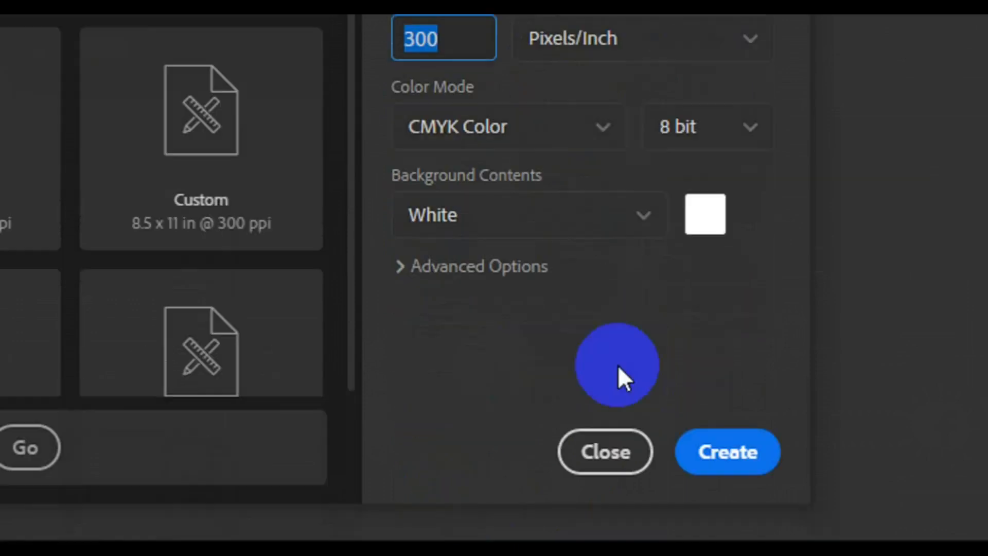
{"action": "left_click", "coordinate": [727, 436]}
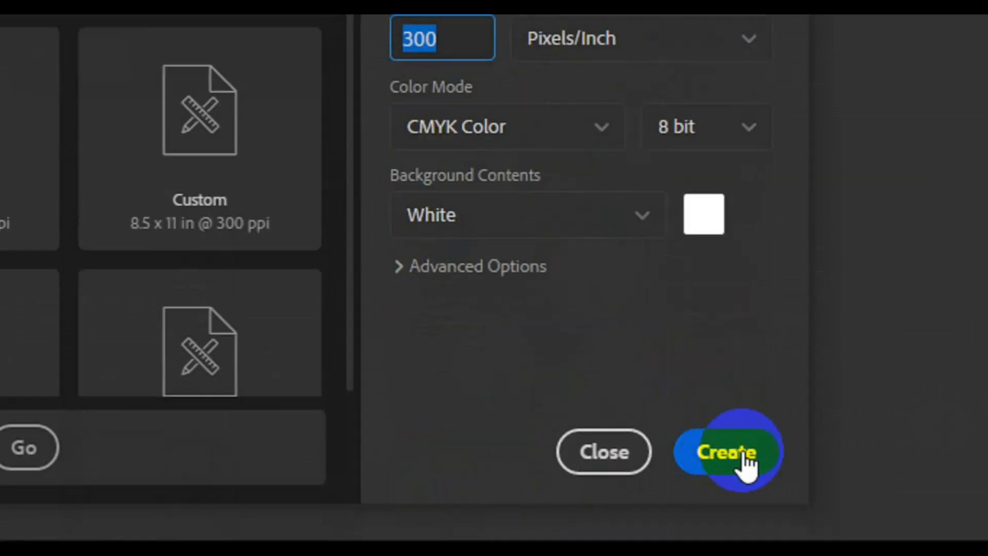
{"action": "left_click", "coordinate": [741, 451]}
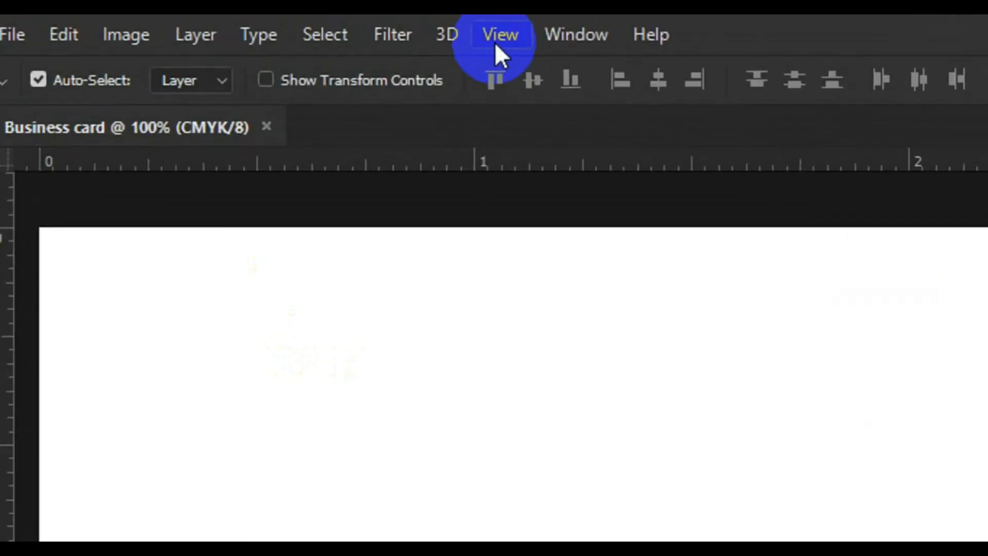
- Place ruler guides along all four edges of the business card canvas
{"action": "left_click", "coordinate": [495, 43]}
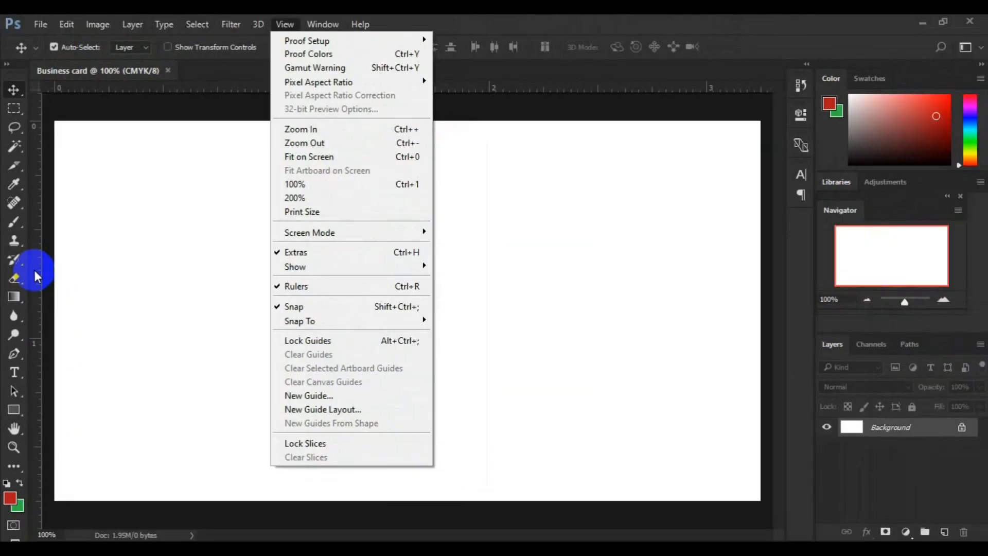
{"action": "left_click", "coordinate": [35, 272]}
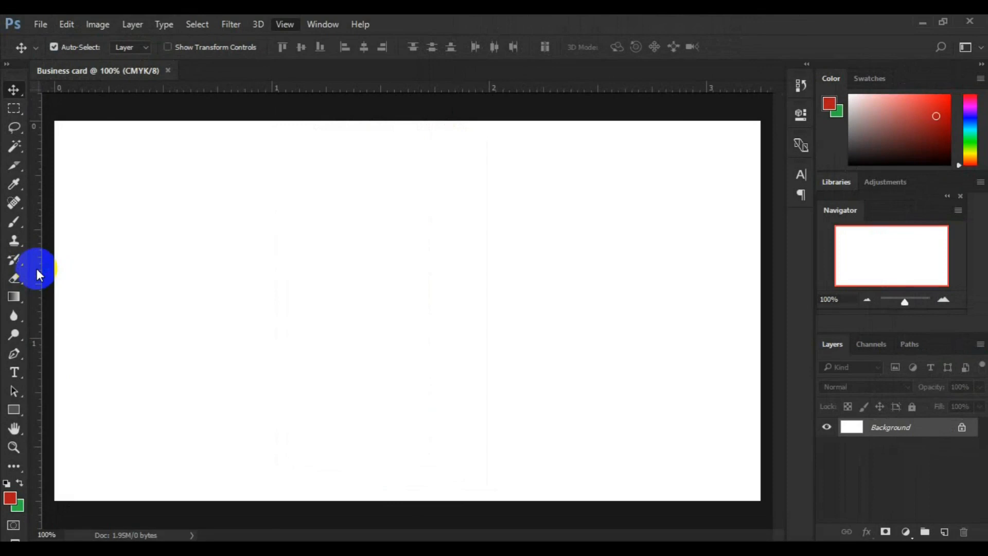
{"action": "left_click_drag", "start_coordinate": [36, 269], "coordinate": [56, 272]}
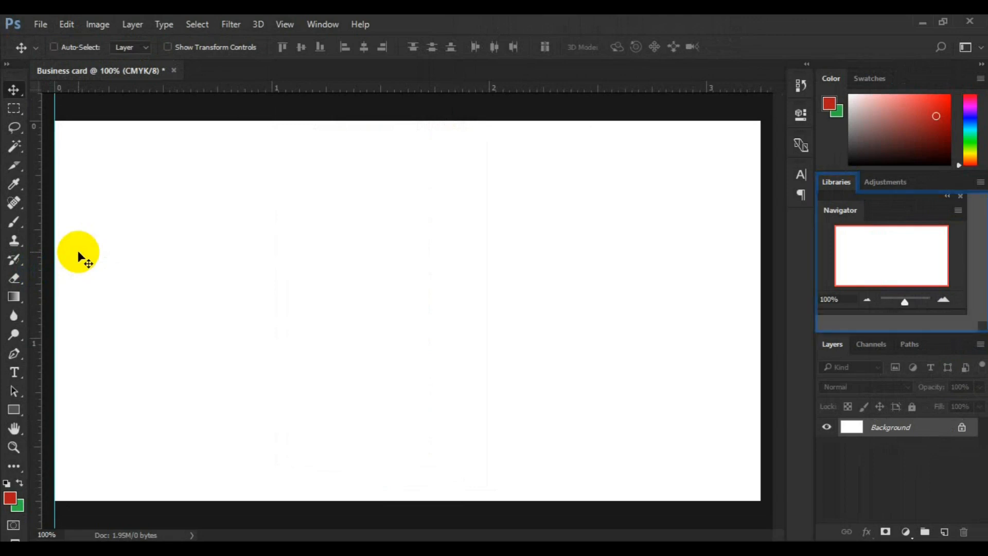
{"action": "key", "text": "ctrl+minus"}
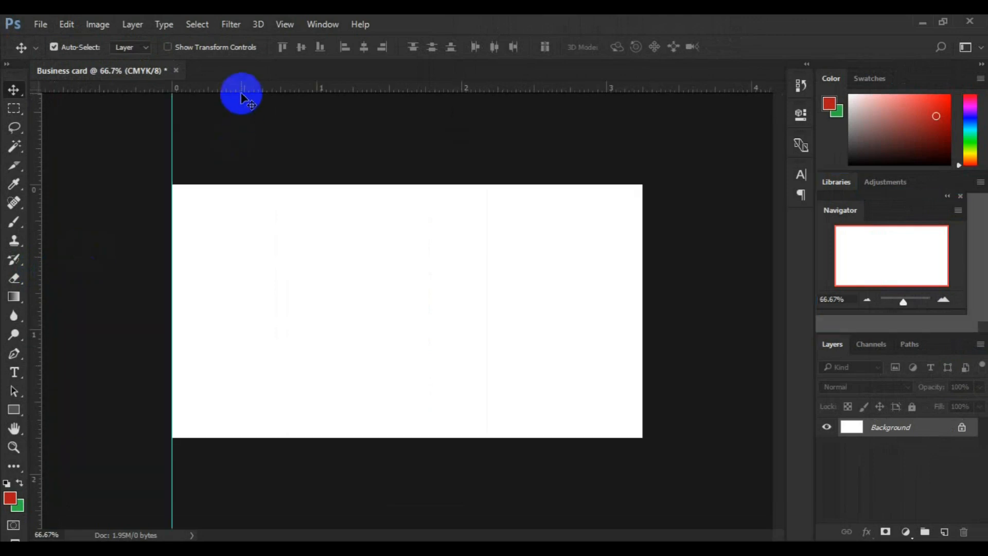
{"action": "left_click_drag", "start_coordinate": [240, 89], "coordinate": [250, 179]}
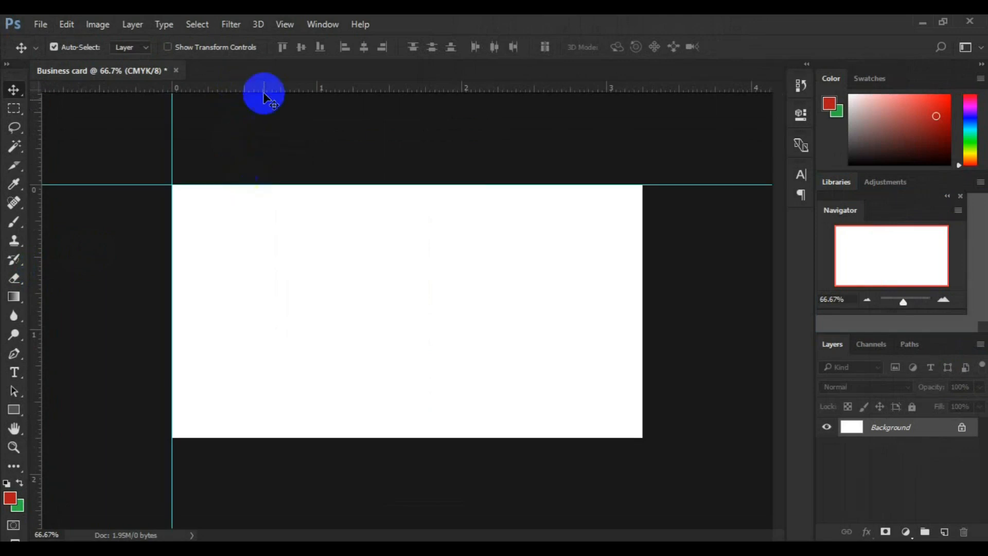
{"action": "left_click_drag", "start_coordinate": [260, 93], "coordinate": [263, 437]}
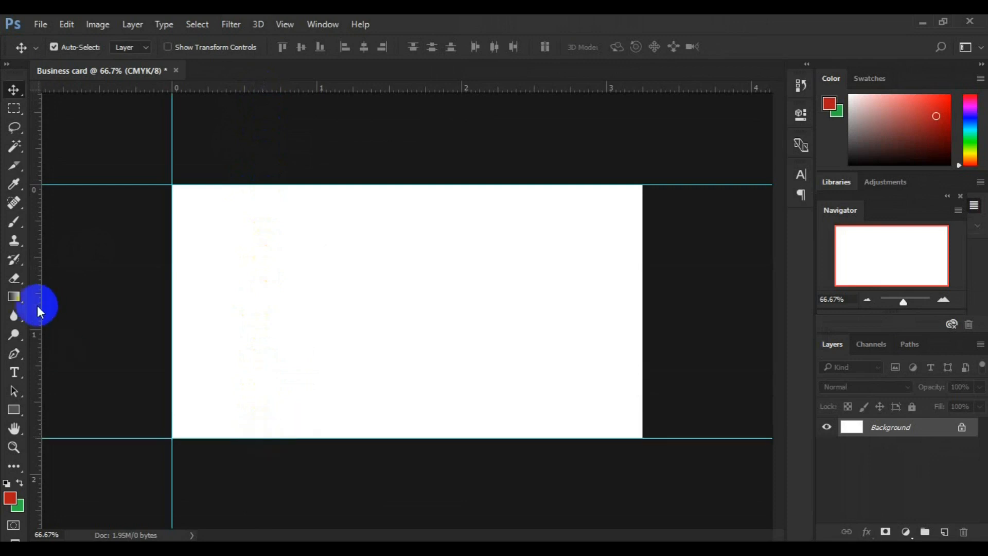
{"action": "left_click_drag", "start_coordinate": [76, 299], "coordinate": [642, 278]}
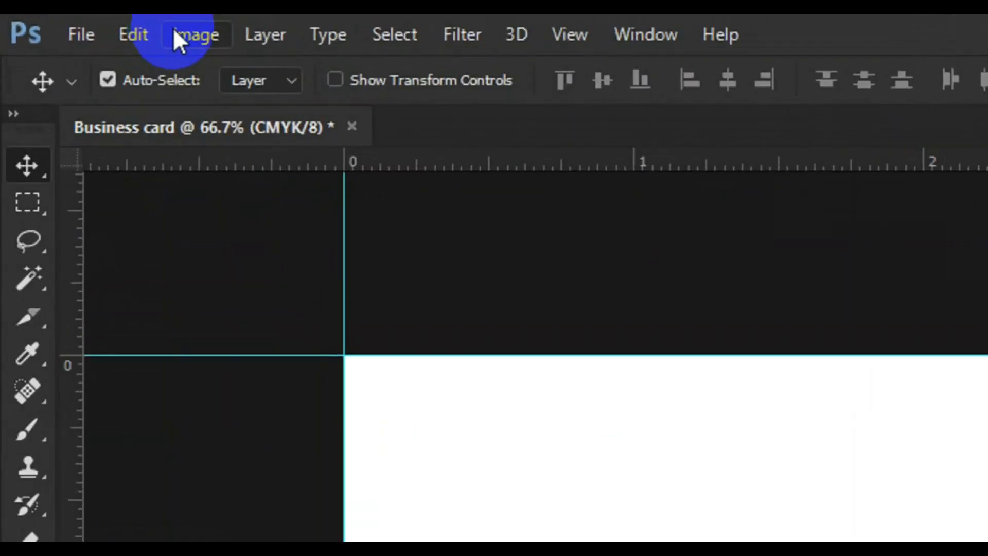
- Enlarge the canvas by a relative 0.25 inches in both width and height, using white as the extension color
{"action": "left_click", "coordinate": [173, 27]}
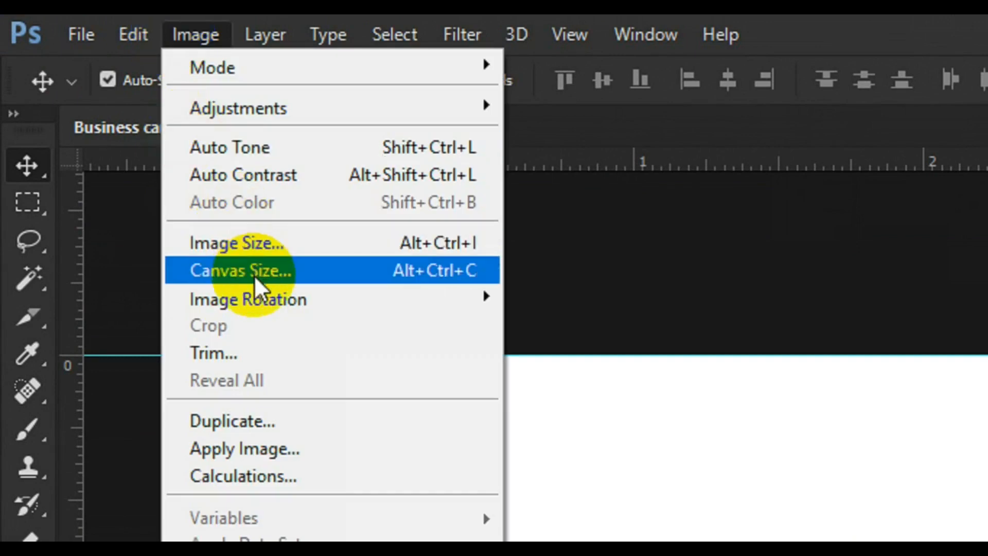
{"action": "left_click", "coordinate": [270, 274]}
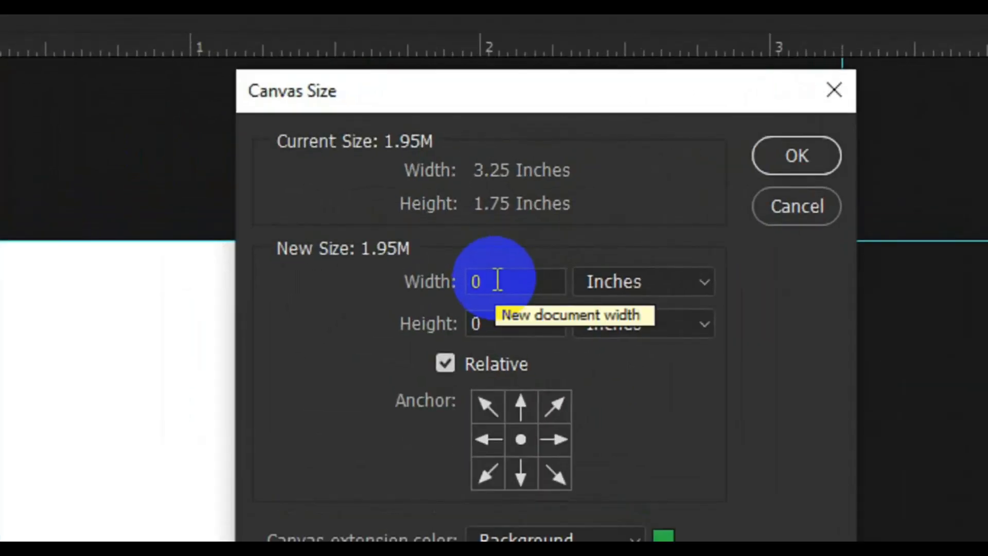
{"action": "left_click", "coordinate": [498, 280]}
{"action": "type", "text": ".25"}
{"action": "left_click", "coordinate": [494, 318]}
{"action": "type", "text": ".2"}
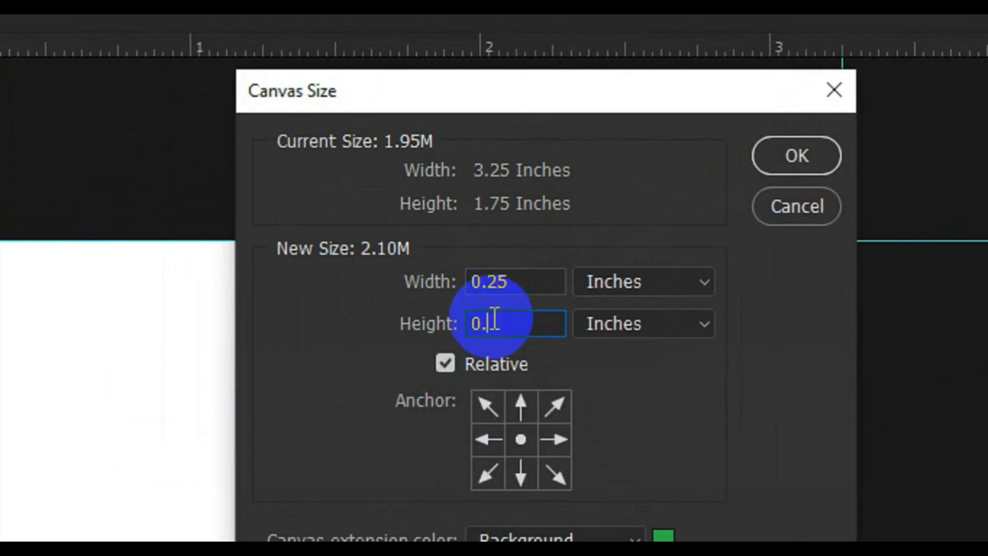
{"action": "type", "text": "5"}
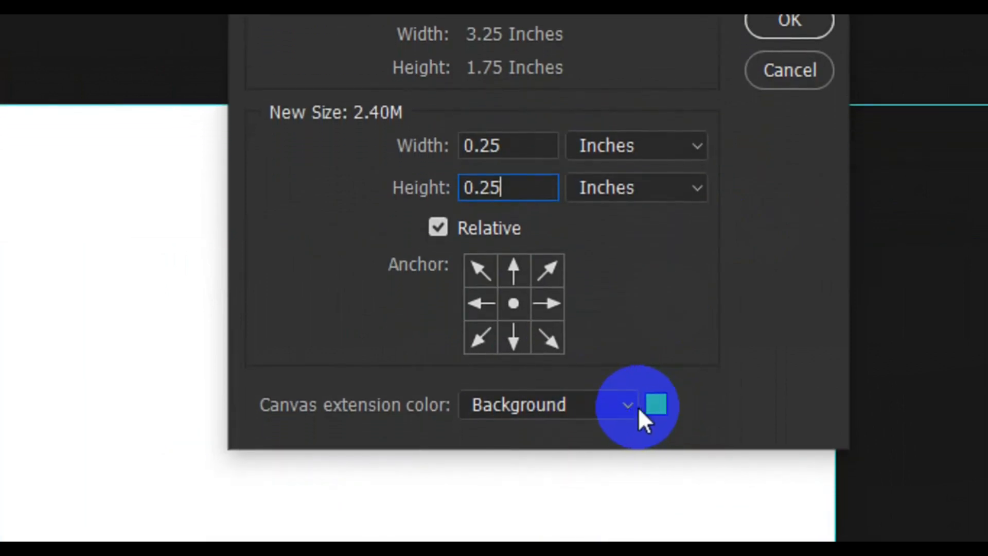
{"action": "left_click", "coordinate": [639, 409]}
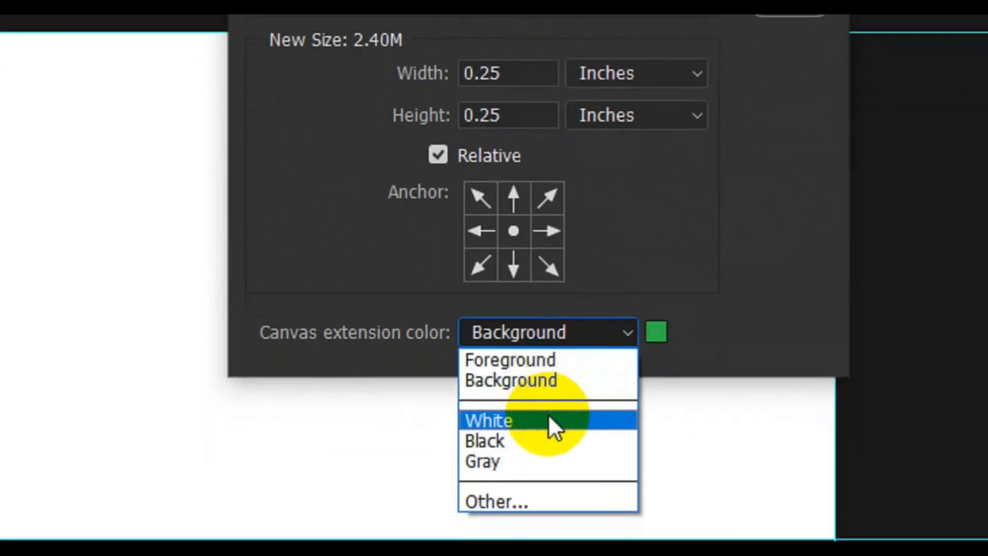
{"action": "left_click", "coordinate": [548, 421]}
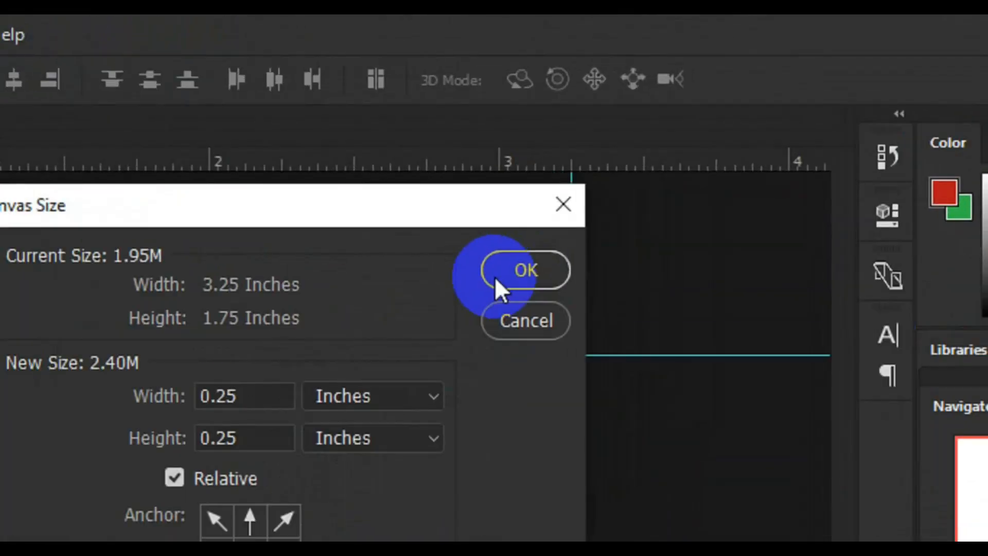
{"action": "left_click", "coordinate": [495, 276]}
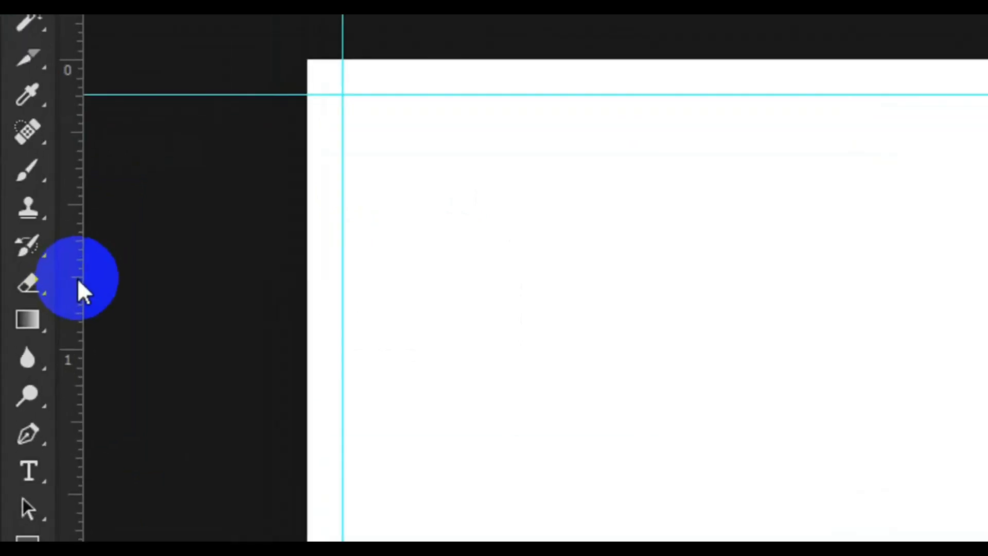
- Add ruler guides along the four outer edges of the enlarged canvas
{"action": "left_click_drag", "start_coordinate": [39, 276], "coordinate": [308, 309]}
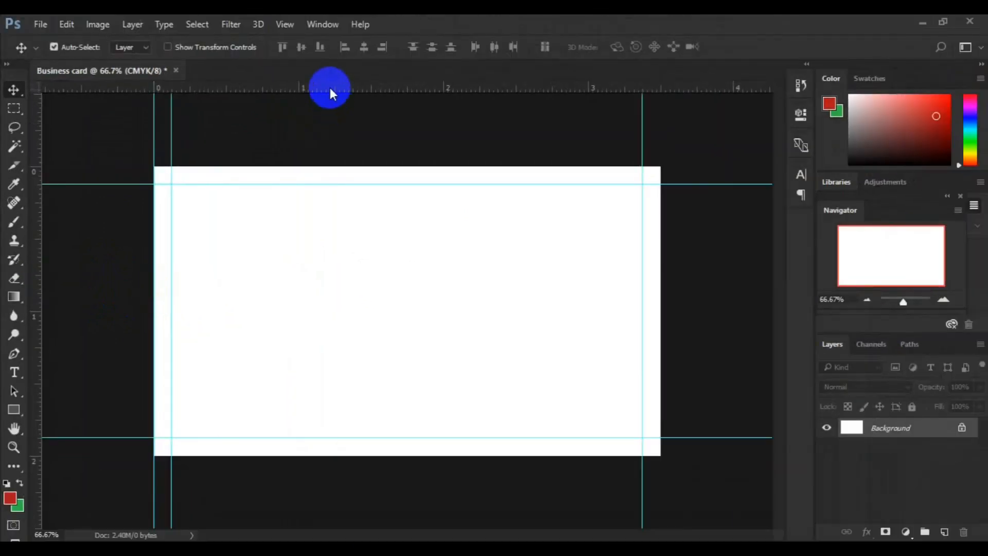
{"action": "left_click_drag", "start_coordinate": [330, 89], "coordinate": [342, 167]}
{"action": "left_click_drag", "start_coordinate": [339, 90], "coordinate": [322, 459]}
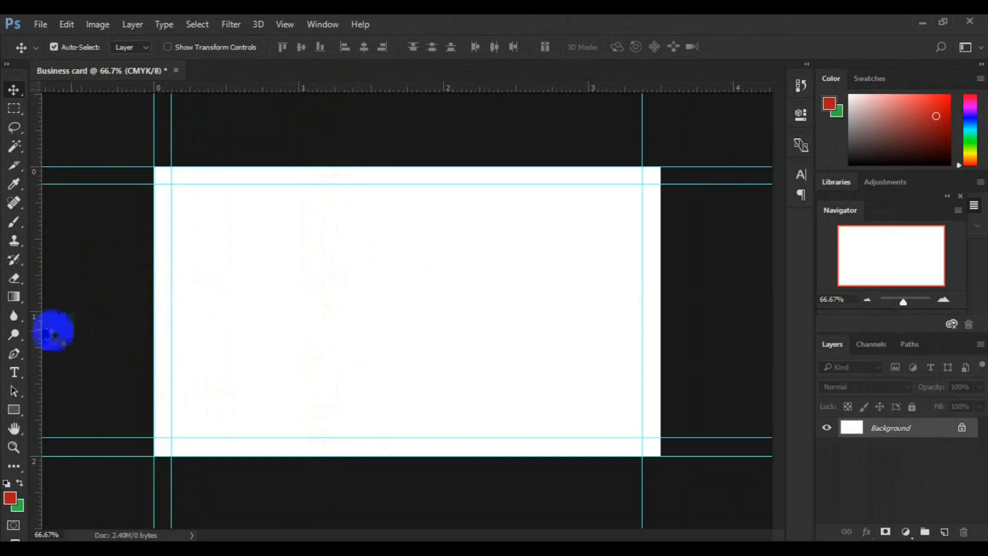
{"action": "left_click_drag", "start_coordinate": [41, 332], "coordinate": [658, 247]}
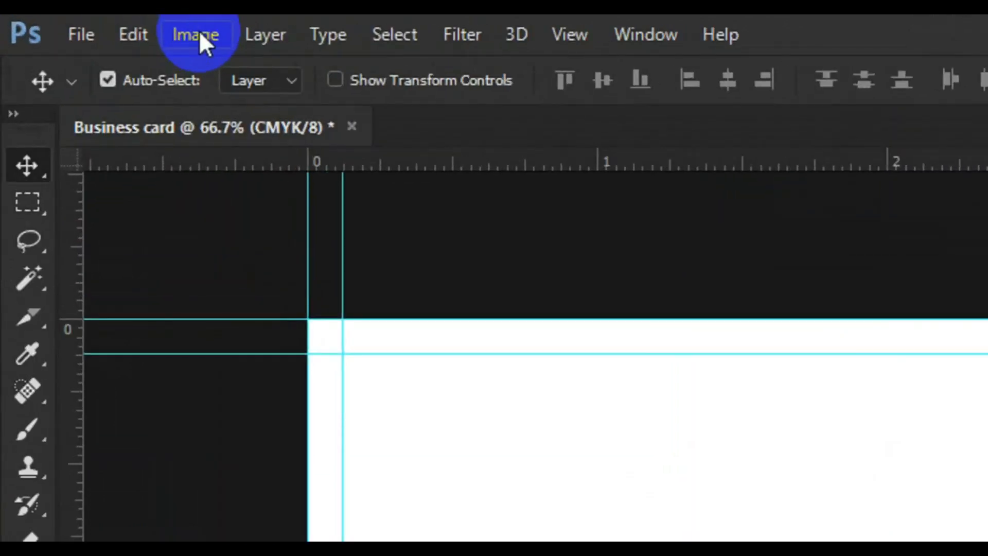
- Set up a relative canvas size increase of 0.25 inches in both width and height
{"action": "left_click", "coordinate": [199, 32]}
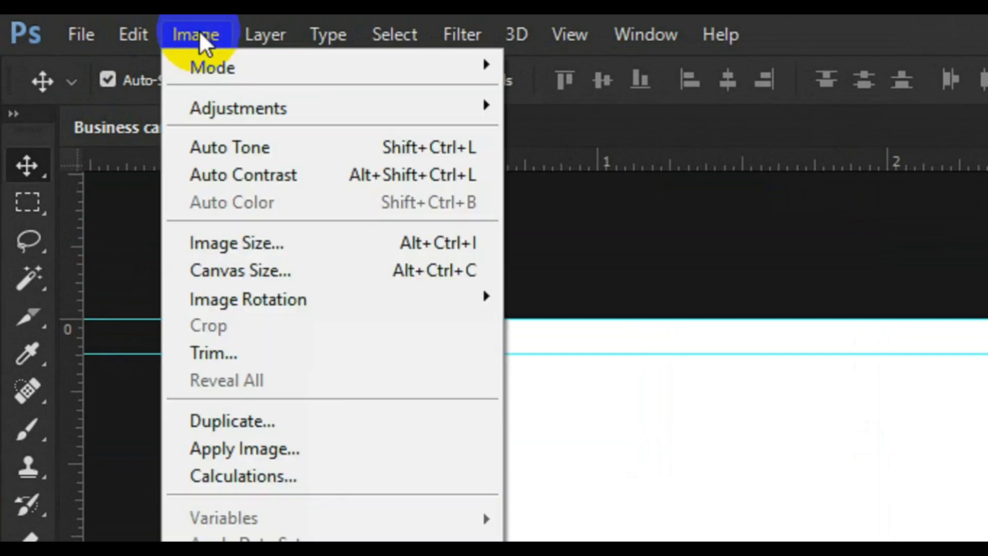
{"action": "left_click", "coordinate": [238, 269]}
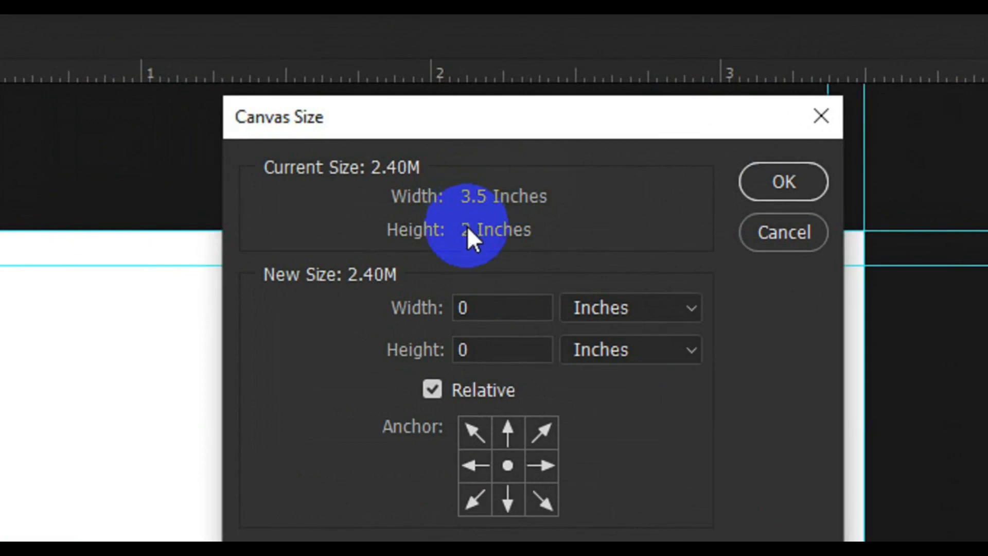
{"action": "left_click", "coordinate": [490, 310]}
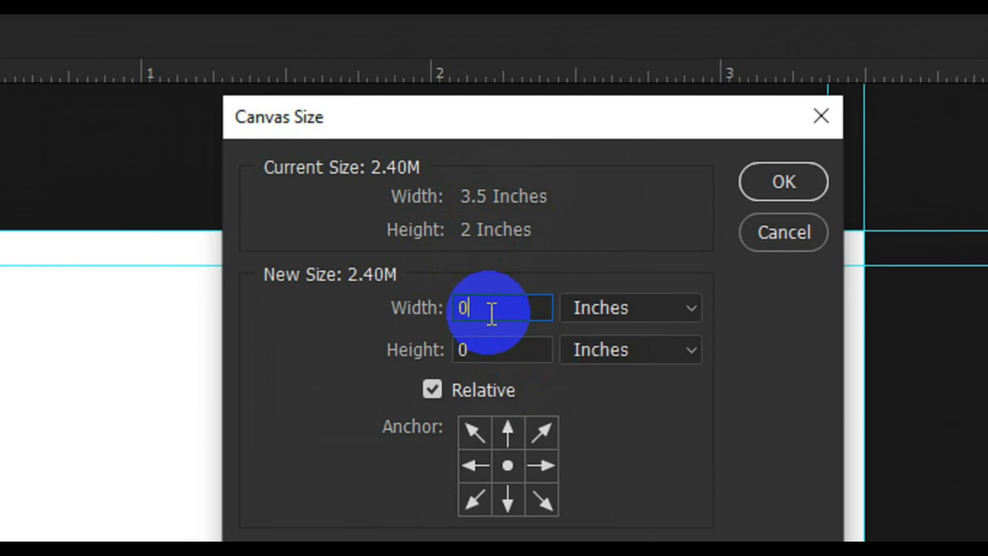
{"action": "type", "text": ".25"}
{"action": "left_click", "coordinate": [492, 348]}
{"action": "type", "text": ".25"}
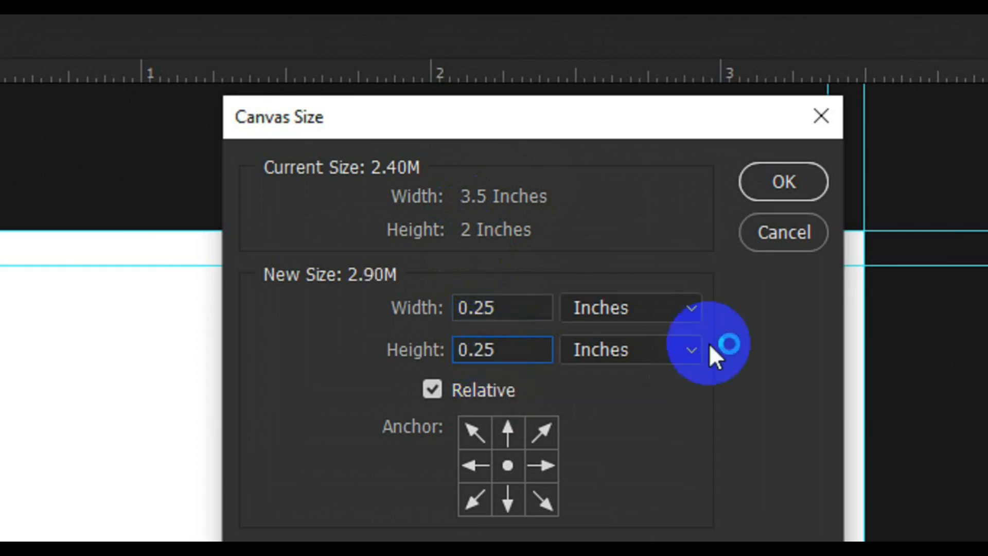
{"action": "left_click", "coordinate": [768, 186]}
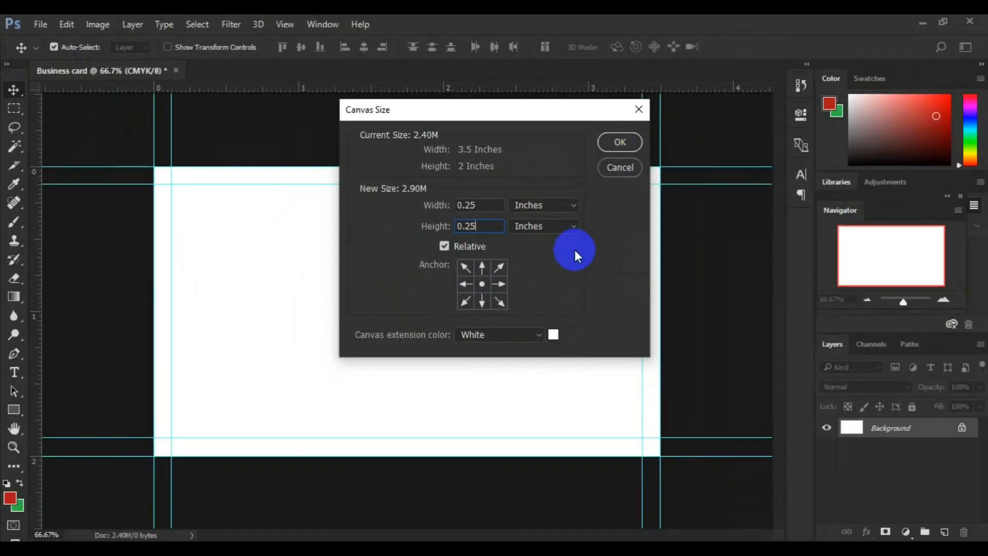
- Choose red (f10303) as the canvas extension color and apply the canvas enlargement
{"action": "left_click", "coordinate": [555, 339]}
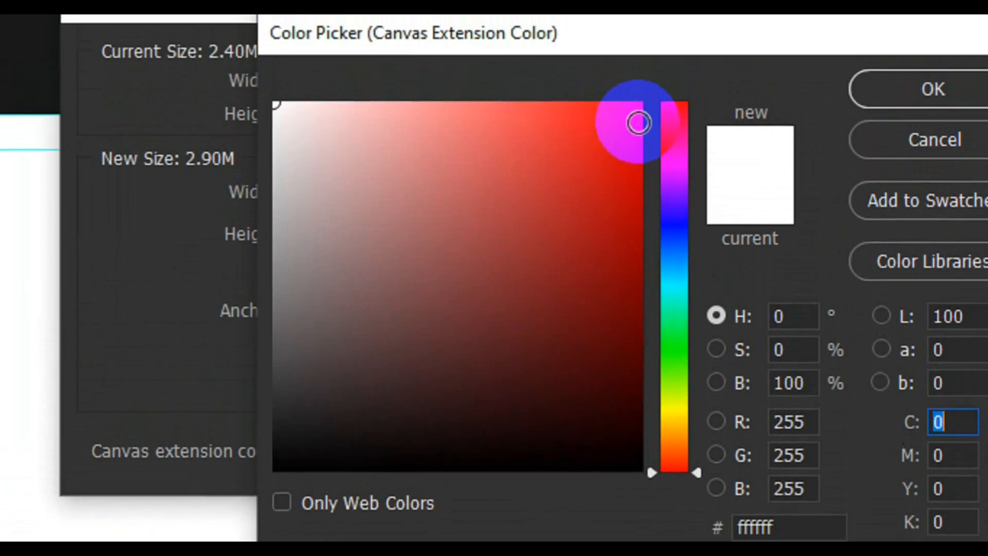
{"action": "left_click", "coordinate": [639, 31]}
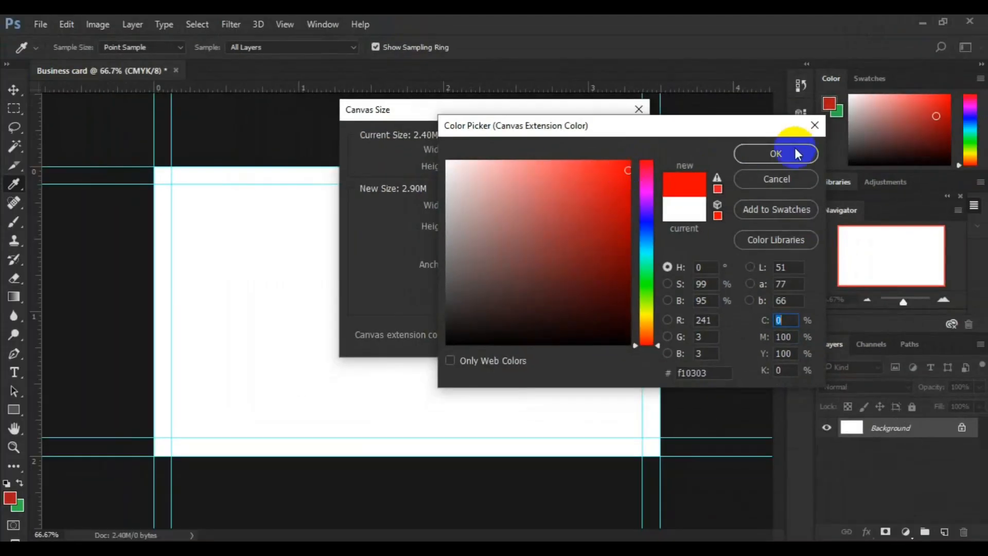
{"action": "left_click", "coordinate": [799, 146]}
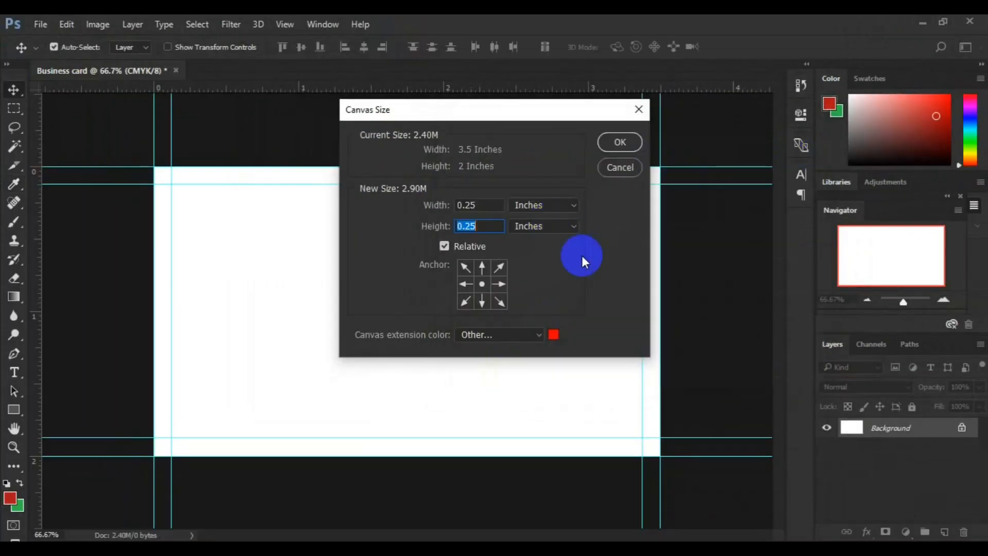
{"action": "left_click", "coordinate": [620, 142]}
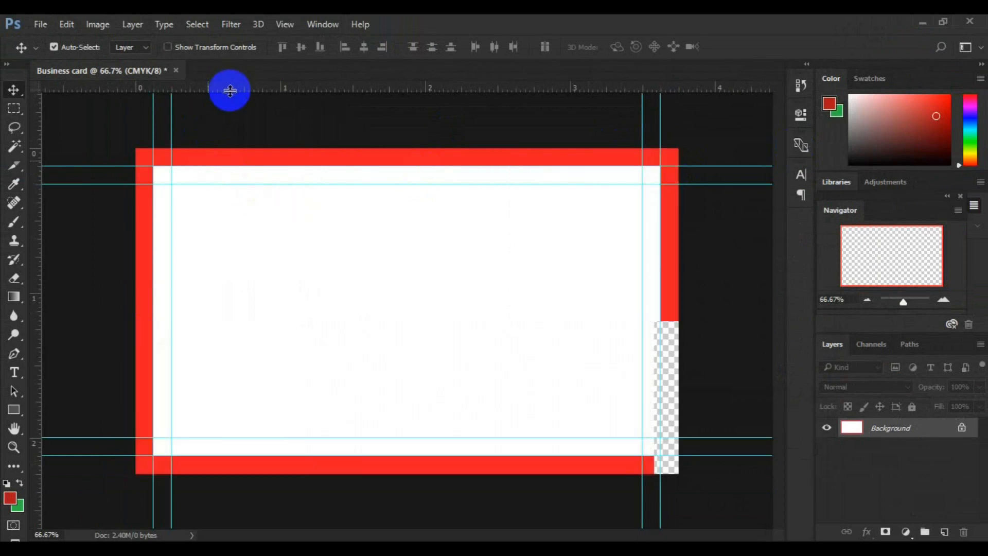
- Place ruler guides along the four outer edges of the red canvas border
{"action": "left_click_drag", "start_coordinate": [229, 89], "coordinate": [237, 147]}
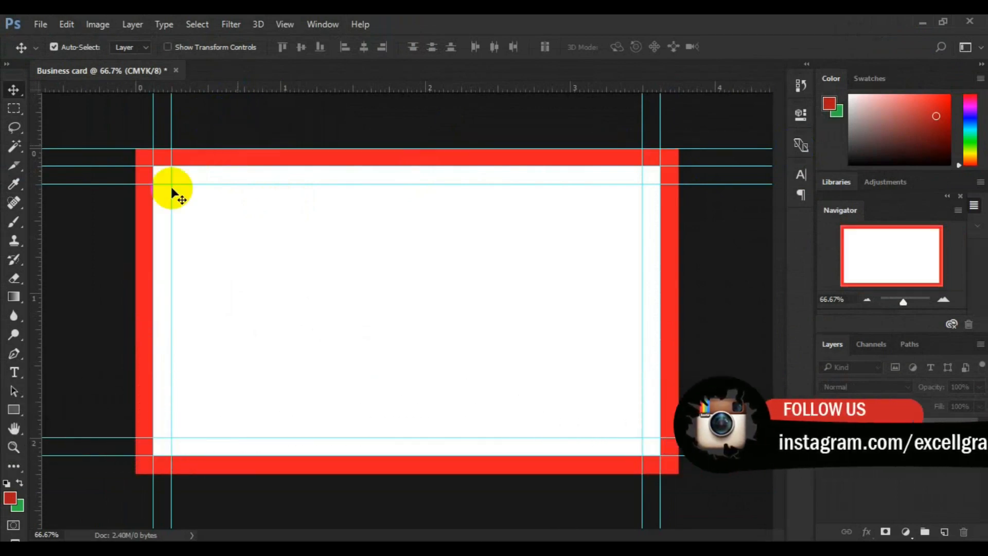
{"action": "left_click_drag", "start_coordinate": [69, 310], "coordinate": [137, 316]}
{"action": "left_click_drag", "start_coordinate": [338, 90], "coordinate": [298, 473]}
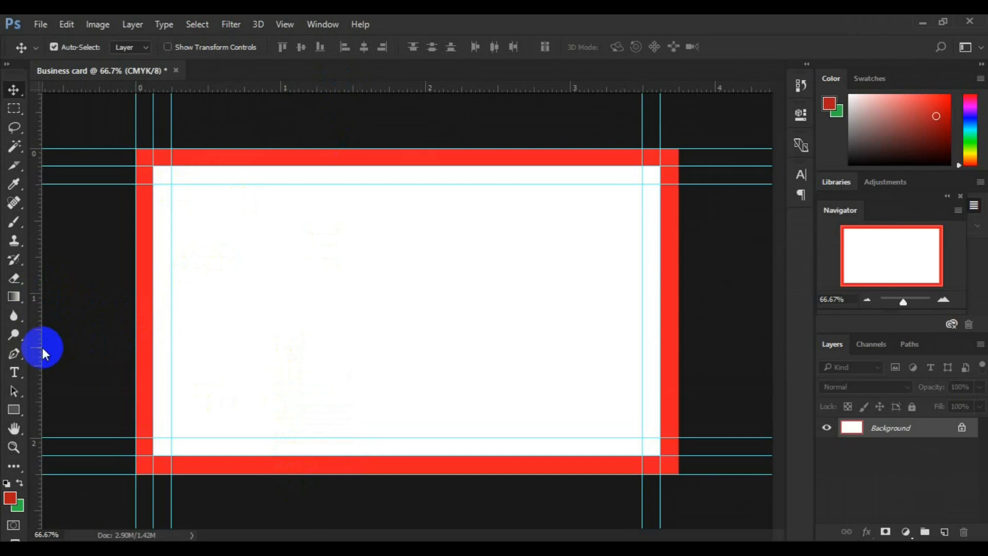
{"action": "left_click_drag", "start_coordinate": [41, 347], "coordinate": [677, 253]}
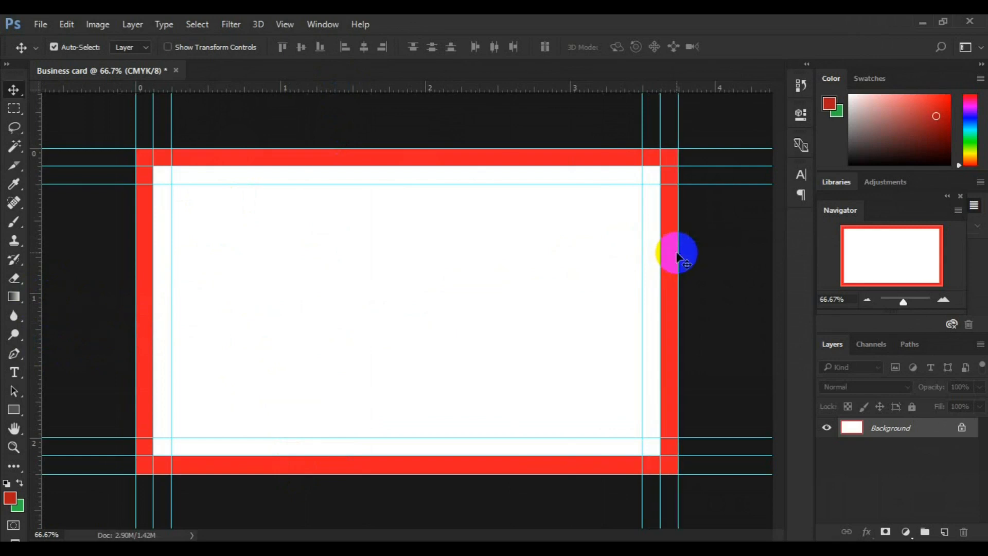